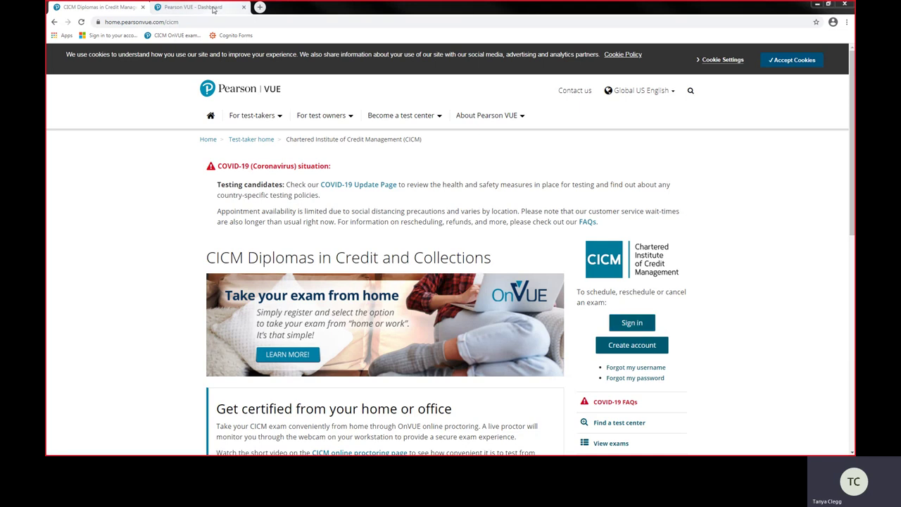
Step: Start booking the 7AO: Credit Management (trade, export and consumer) exam from the dashboard, to be taken at a local test center
{"action": "left_click", "coordinate": [214, 8]}
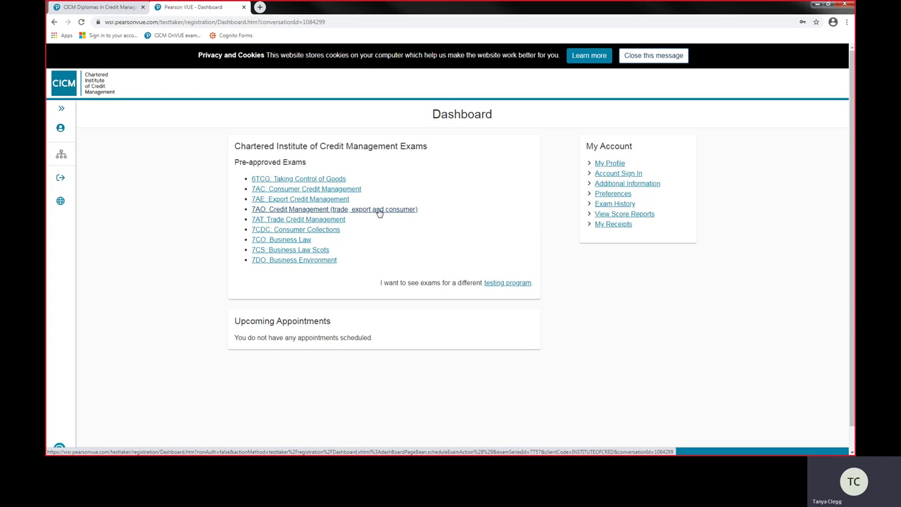
{"action": "left_click", "coordinate": [378, 210]}
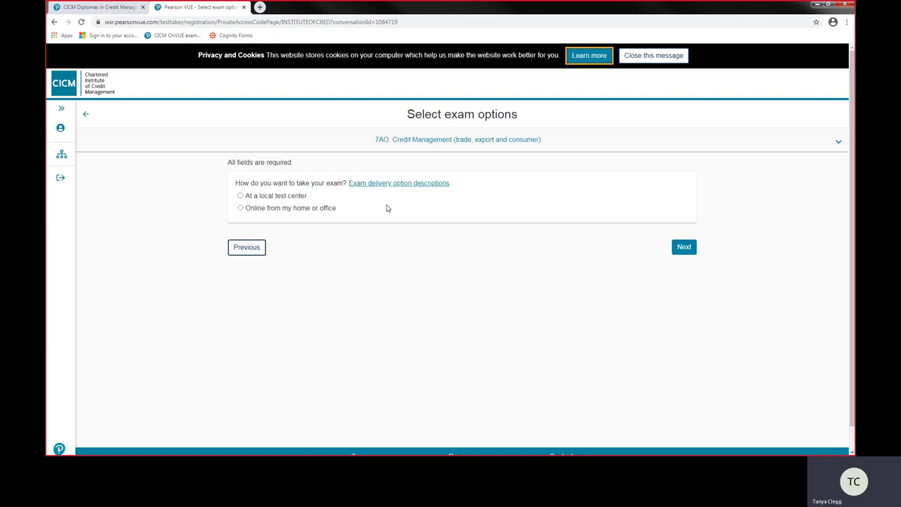
{"action": "left_click", "coordinate": [240, 196]}
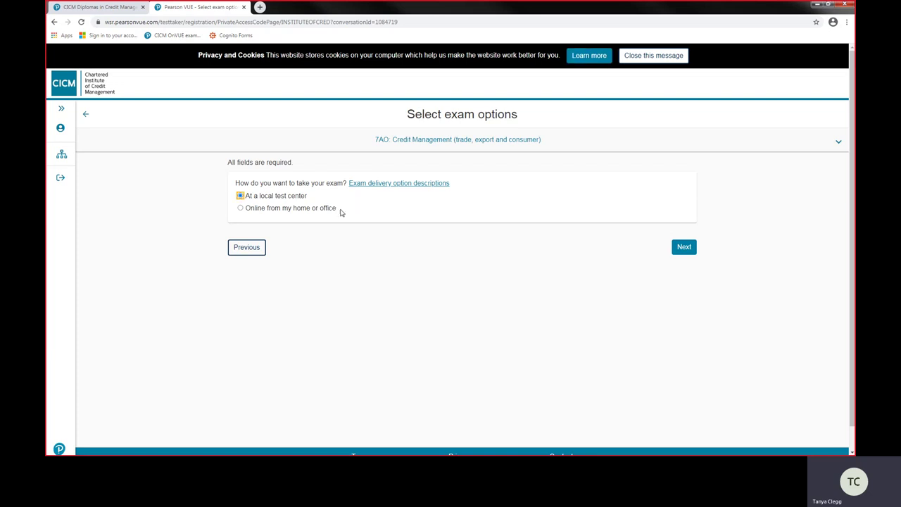
{"action": "left_click", "coordinate": [684, 247]}
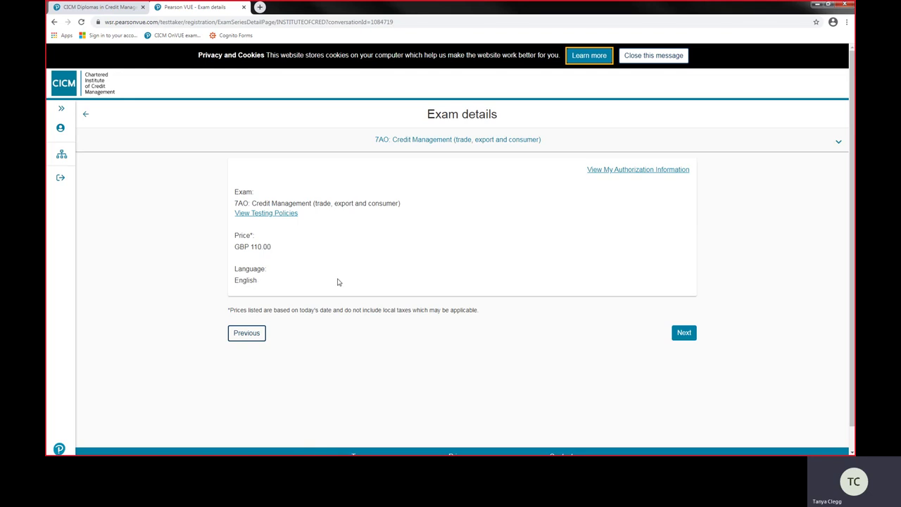
{"action": "left_click", "coordinate": [677, 335]}
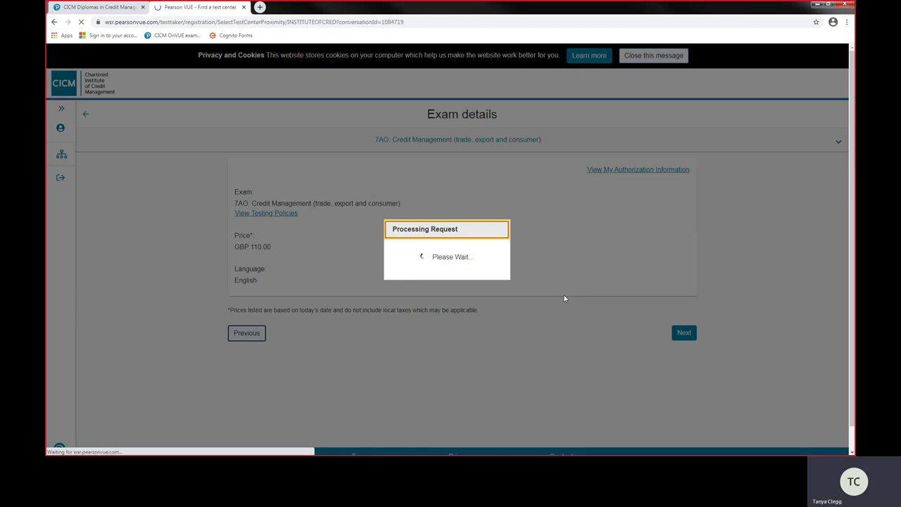
Step: Review the search address and the list of nearby test centers with their distances
{"action": "scroll", "coordinate": [577, 197], "scroll_direction": "down", "scroll_amount": 2}
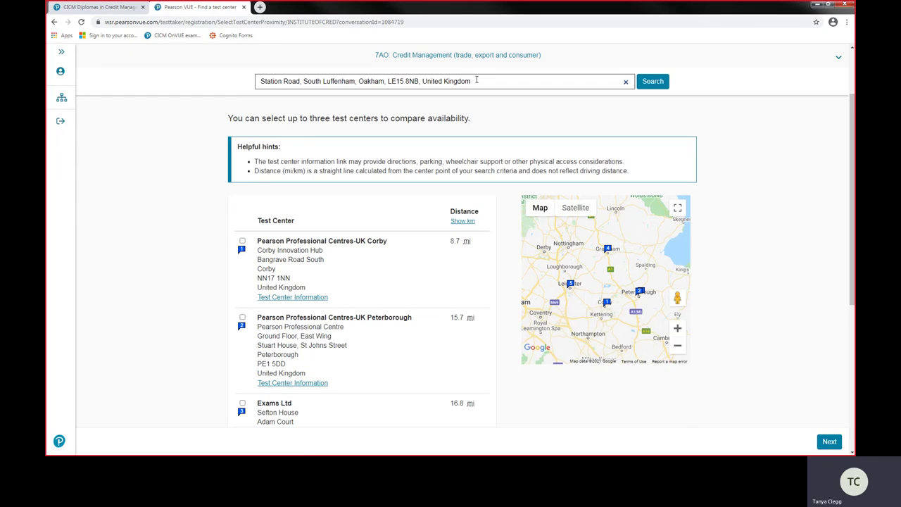
{"action": "left_click_drag", "start_coordinate": [472, 82], "coordinate": [254, 83]}
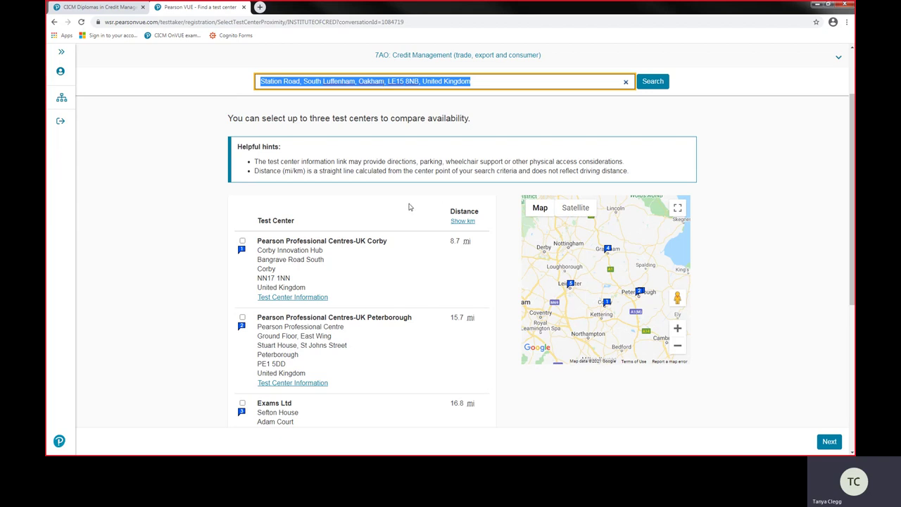
{"action": "scroll", "coordinate": [410, 208], "scroll_direction": "down", "scroll_amount": 2}
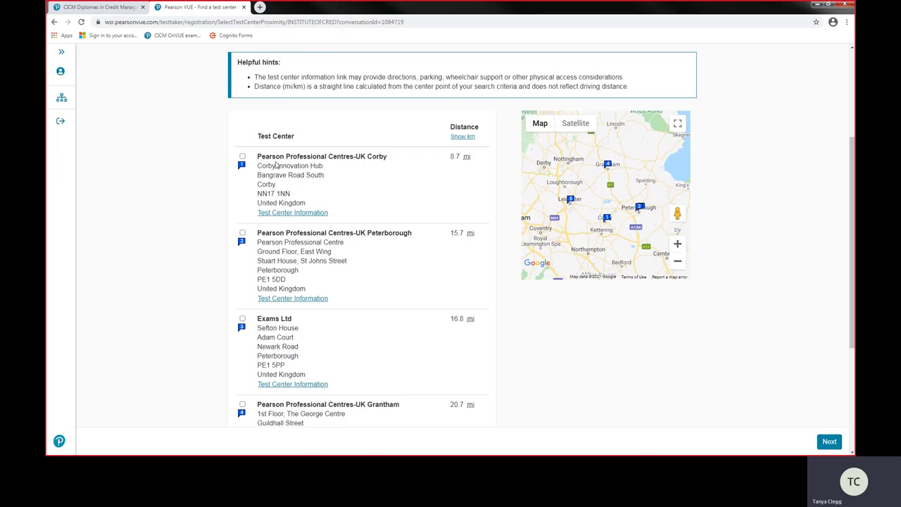
{"action": "scroll", "coordinate": [292, 199], "scroll_direction": "down", "scroll_amount": 1}
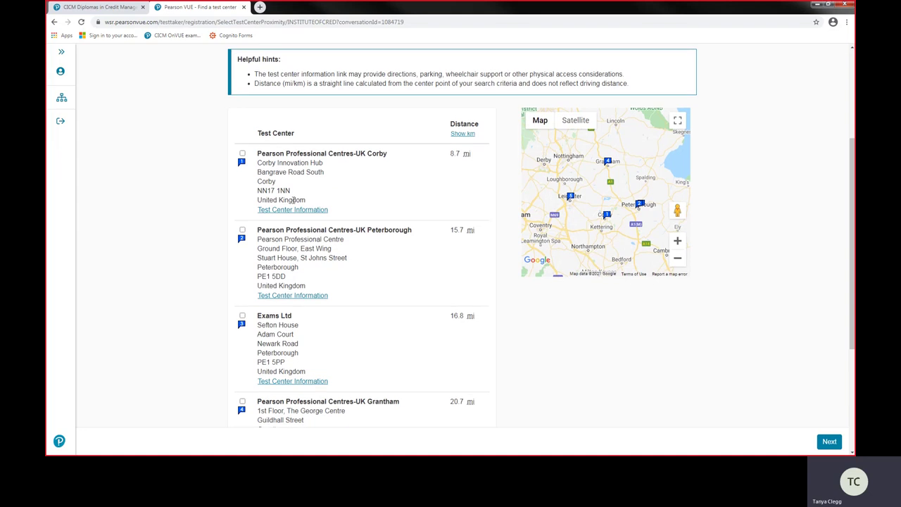
{"action": "scroll", "coordinate": [293, 201], "scroll_direction": "down", "scroll_amount": 1}
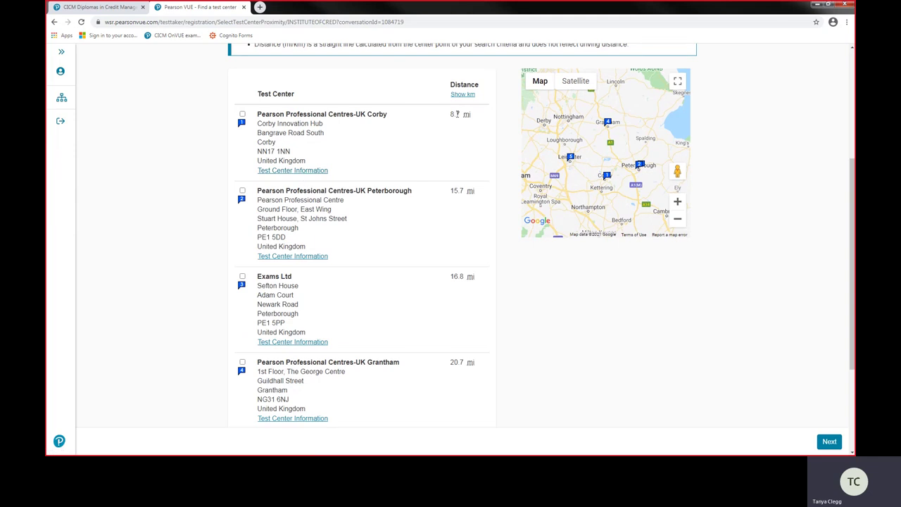
{"action": "scroll", "coordinate": [446, 143], "scroll_direction": "up", "scroll_amount": 1}
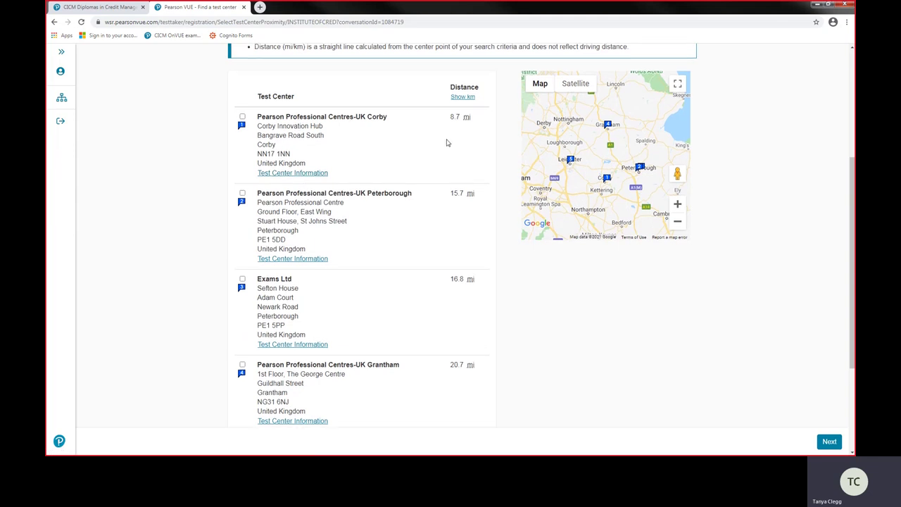
{"action": "scroll", "coordinate": [446, 143], "scroll_direction": "up", "scroll_amount": 1}
{"action": "scroll", "coordinate": [423, 129], "scroll_direction": "up", "scroll_amount": 1}
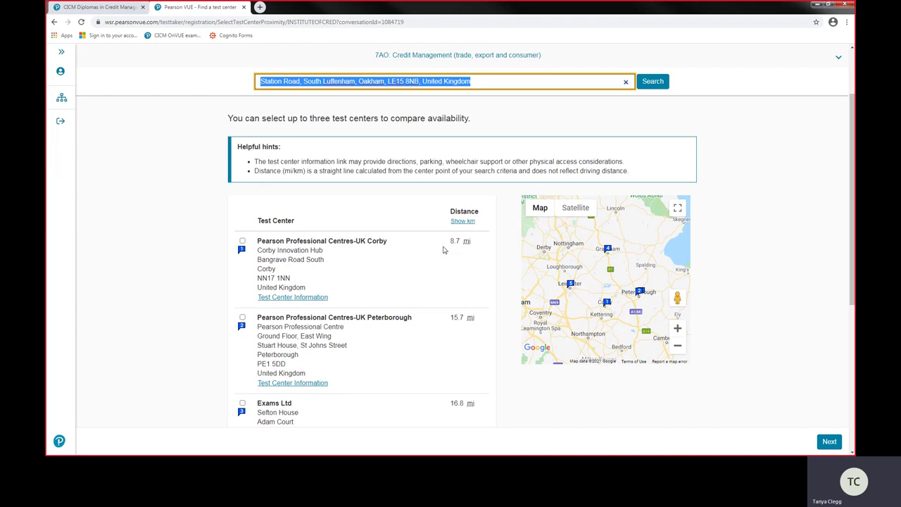
{"action": "scroll", "coordinate": [444, 250], "scroll_direction": "down", "scroll_amount": 1}
{"action": "scroll", "coordinate": [444, 249], "scroll_direction": "down", "scroll_amount": 2}
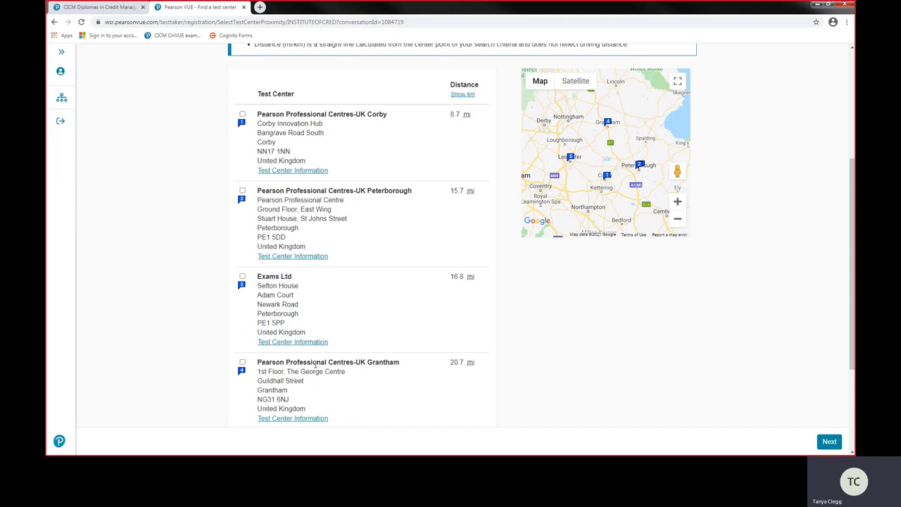
{"action": "scroll", "coordinate": [315, 364], "scroll_direction": "down", "scroll_amount": 2}
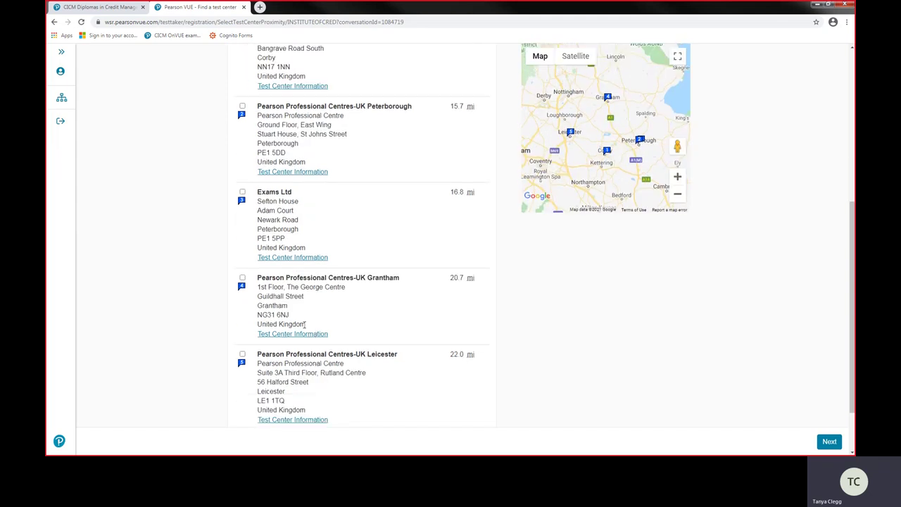
{"action": "scroll", "coordinate": [362, 378], "scroll_direction": "down", "scroll_amount": 2}
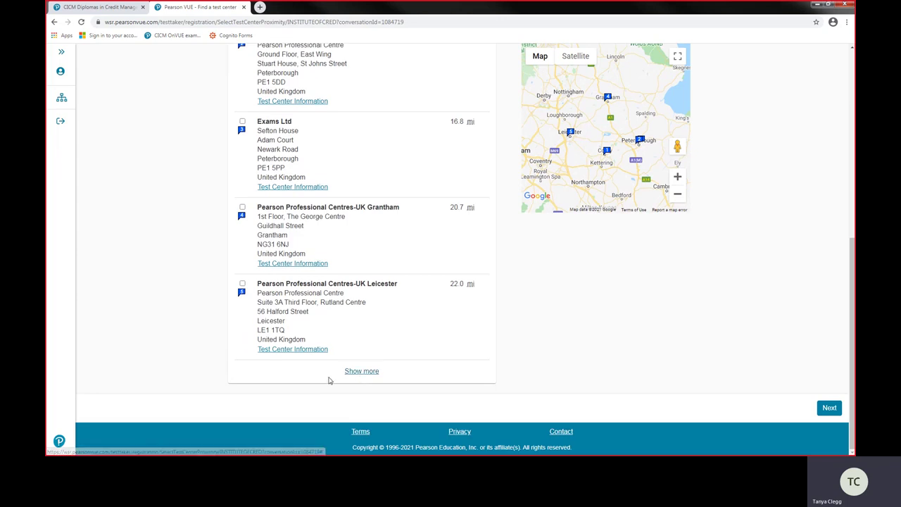
{"action": "scroll", "coordinate": [329, 380], "scroll_direction": "up", "scroll_amount": 1}
{"action": "scroll", "coordinate": [329, 380], "scroll_direction": "up", "scroll_amount": 3}
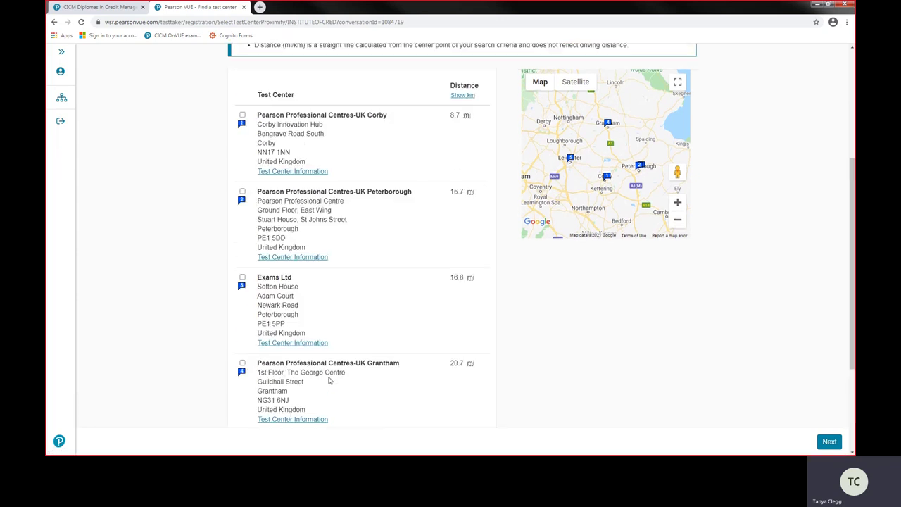
Step: Select the Corby, Peterborough and Exams Ltd test centers for comparison and continue to the appointment search
{"action": "scroll", "coordinate": [329, 380], "scroll_direction": "down", "scroll_amount": 1}
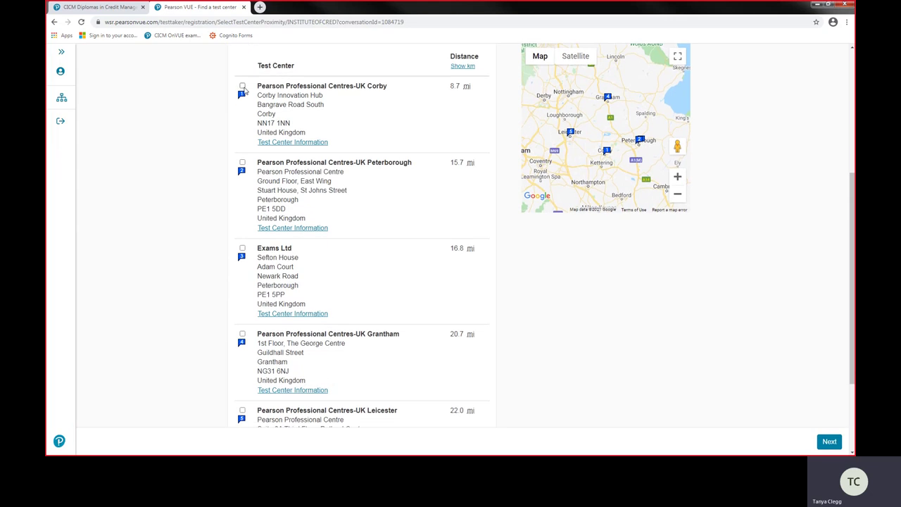
{"action": "left_click", "coordinate": [242, 86]}
{"action": "left_click", "coordinate": [242, 162]}
{"action": "left_click", "coordinate": [242, 248]}
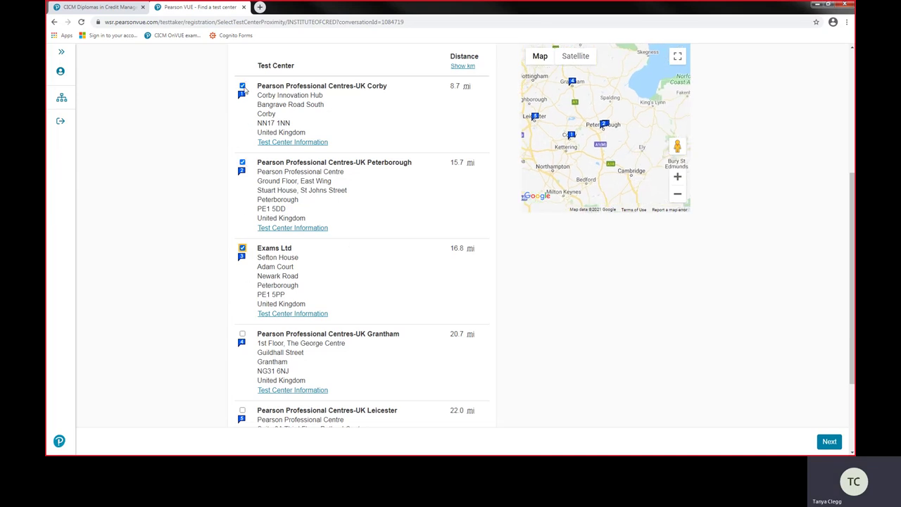
{"action": "scroll", "coordinate": [445, 313], "scroll_direction": "down", "scroll_amount": 3}
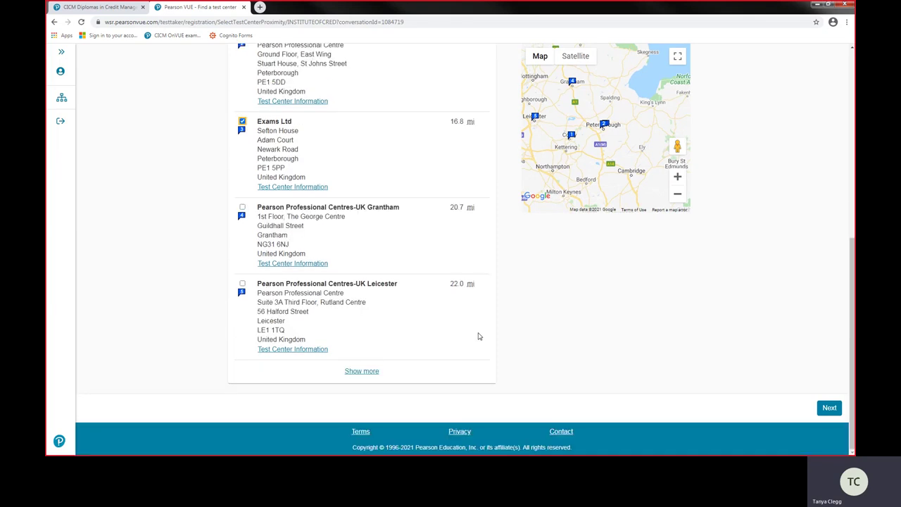
{"action": "scroll", "coordinate": [478, 336], "scroll_direction": "up", "scroll_amount": 5}
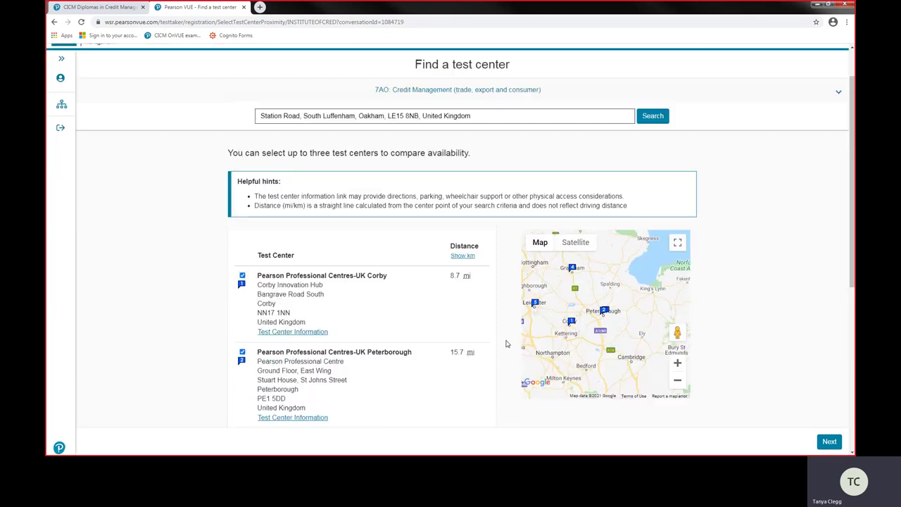
{"action": "scroll", "coordinate": [551, 265], "scroll_direction": "down", "scroll_amount": 5}
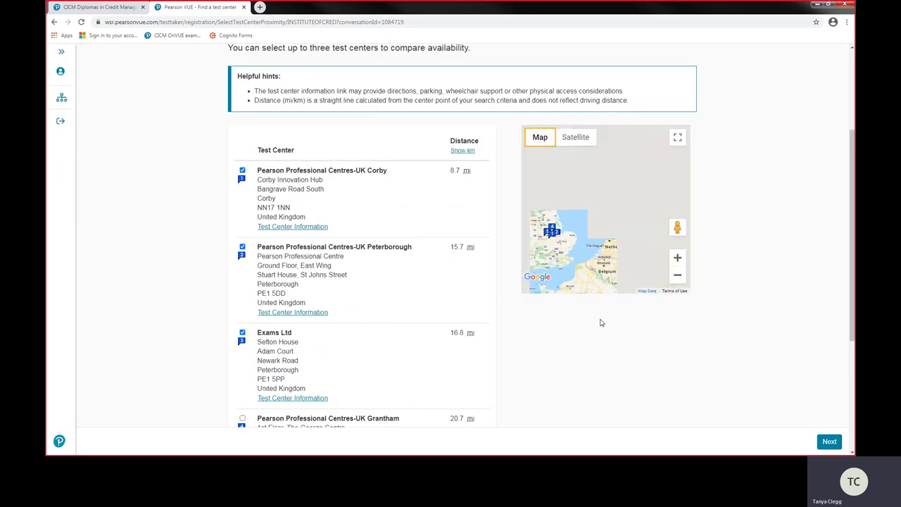
{"action": "left_click", "coordinate": [828, 441]}
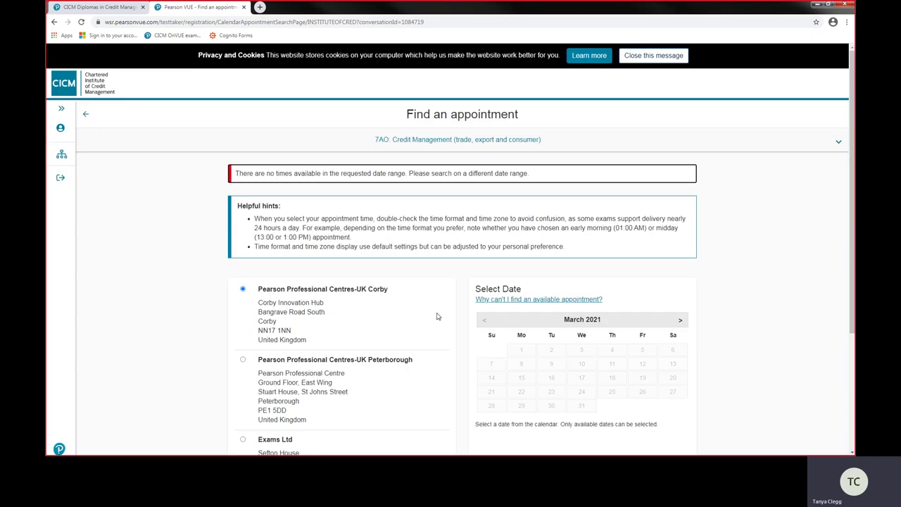
Step: Check the Corby test center's appointment calendar month by month from March to July 2021
{"action": "scroll", "coordinate": [436, 316], "scroll_direction": "down", "scroll_amount": 3}
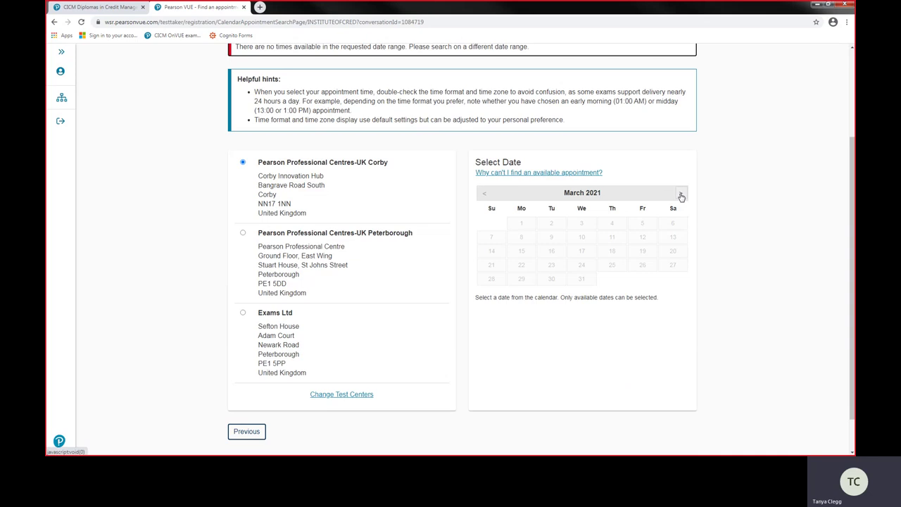
{"action": "left_click", "coordinate": [681, 194]}
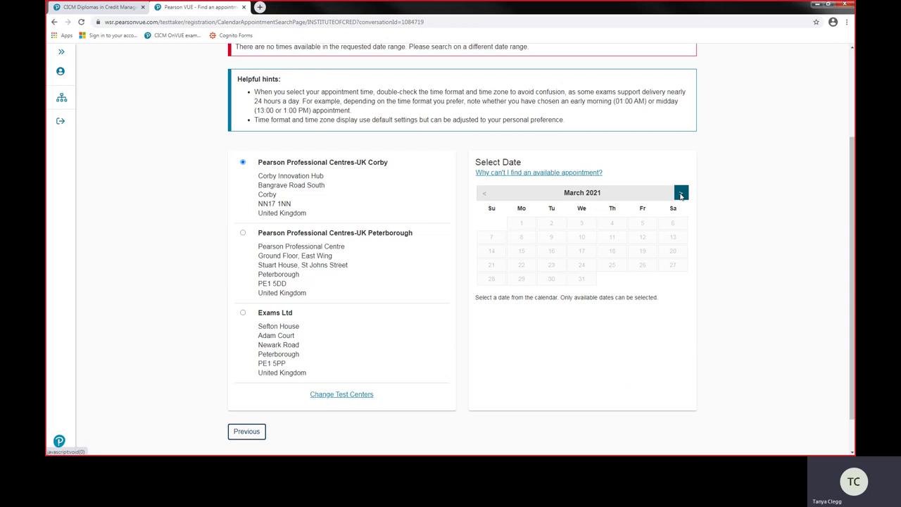
{"action": "left_click", "coordinate": [681, 194]}
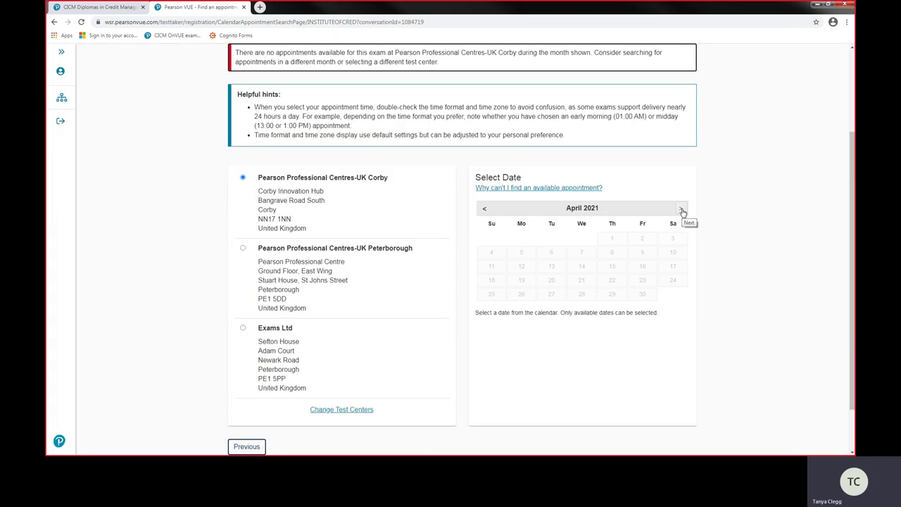
{"action": "left_click", "coordinate": [682, 210]}
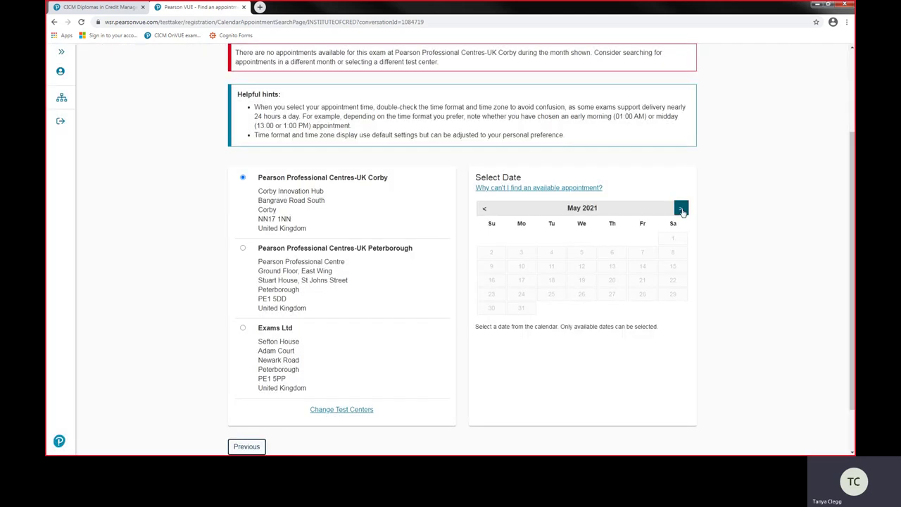
{"action": "left_click", "coordinate": [681, 208]}
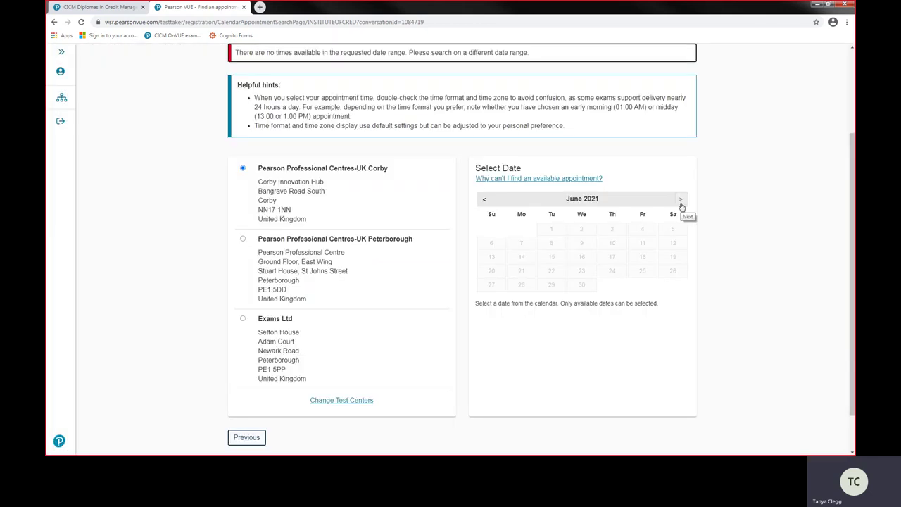
{"action": "left_click", "coordinate": [681, 201]}
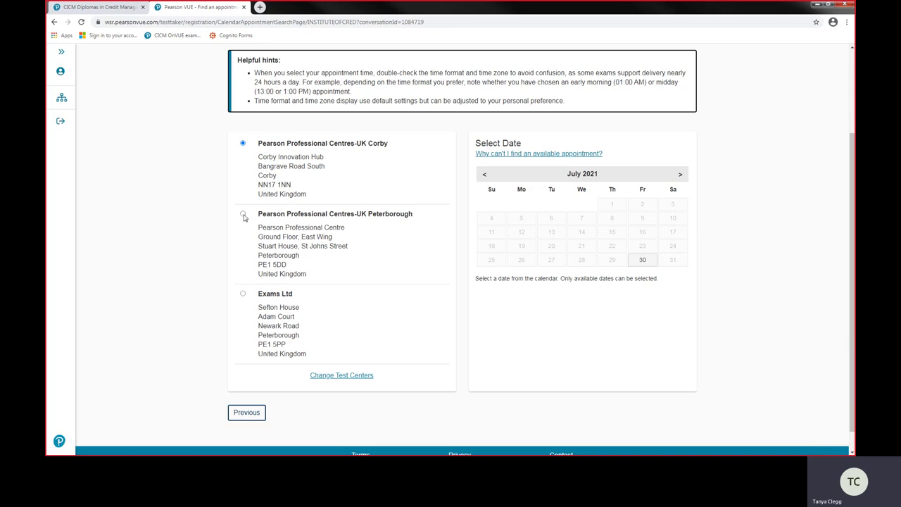
Step: Switch to the Pearson Professional Centres-UK Peterborough test center and go back through its calendar from July to April 2021
{"action": "left_click", "coordinate": [243, 214]}
{"action": "left_click", "coordinate": [484, 176]}
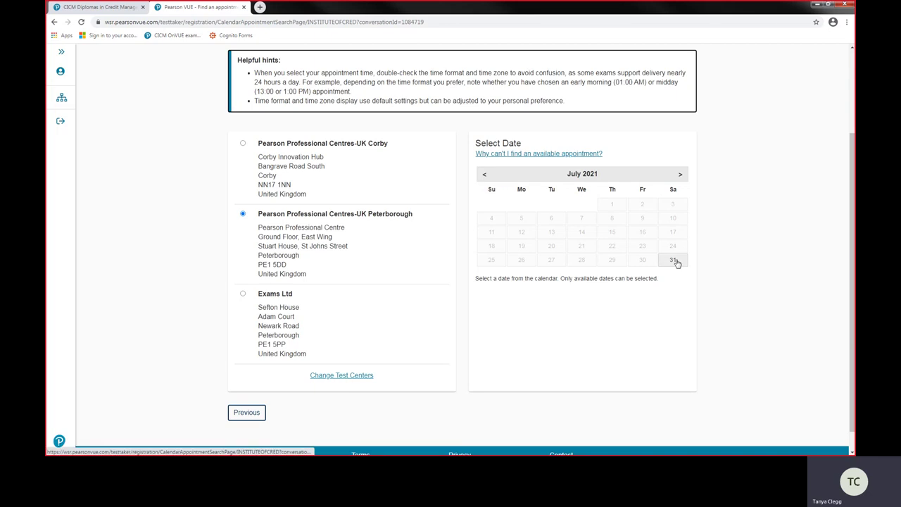
{"action": "left_click", "coordinate": [484, 175]}
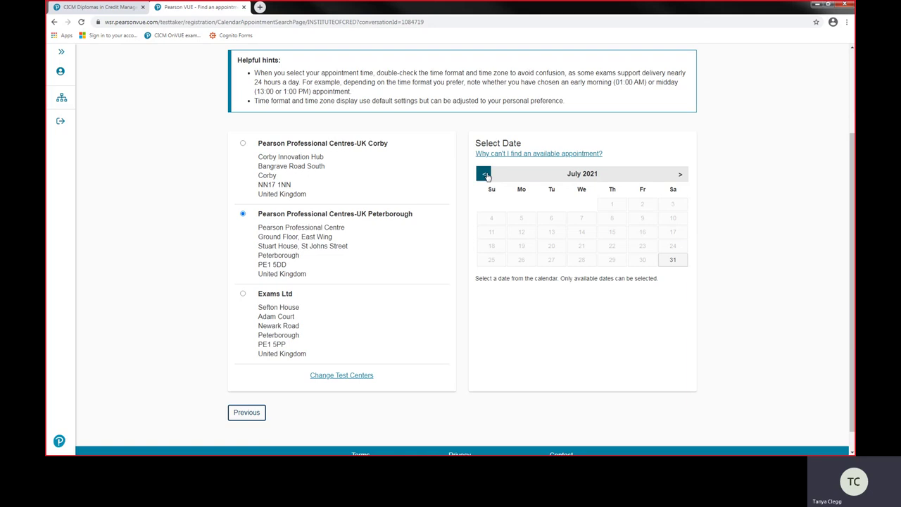
{"action": "left_click", "coordinate": [486, 175]}
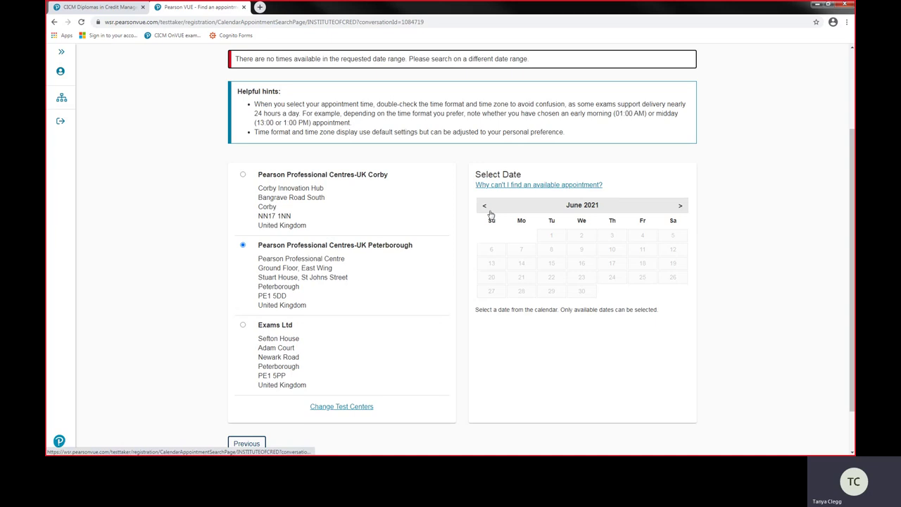
{"action": "left_click", "coordinate": [486, 207]}
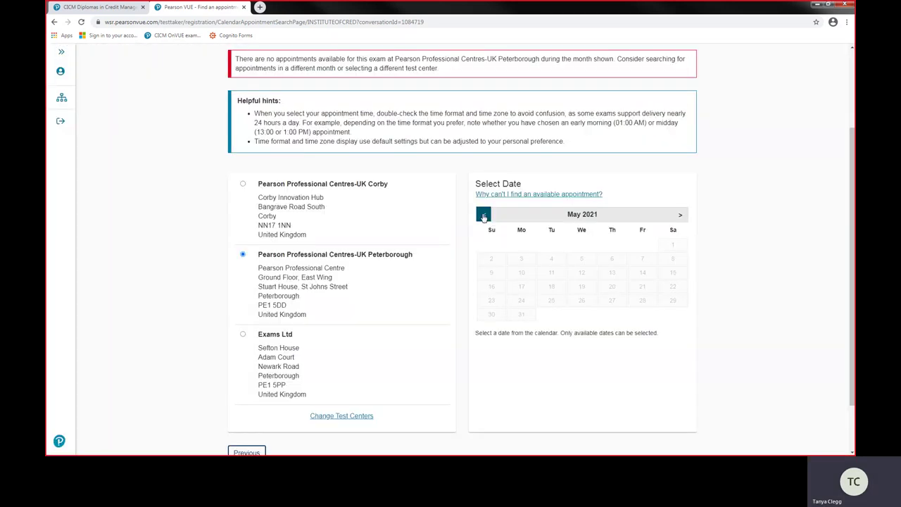
{"action": "left_click", "coordinate": [483, 215]}
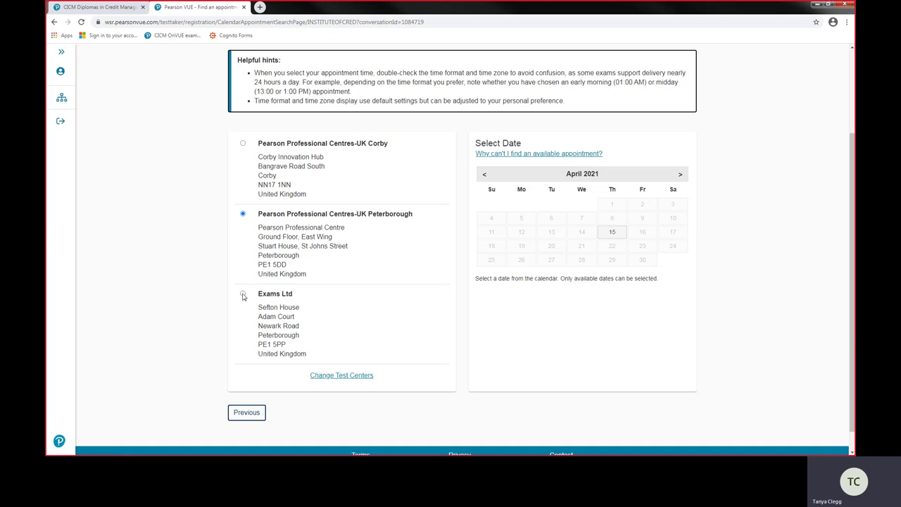
Step: Check Exams Ltd's available dates for April 2021 and reselect the Pearson Professional Centres-UK Peterborough test center
{"action": "left_click", "coordinate": [243, 295]}
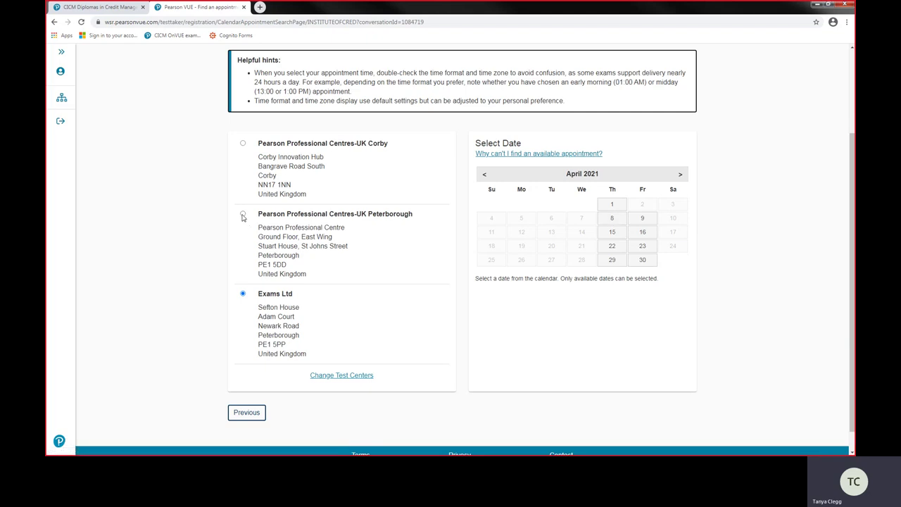
{"action": "left_click", "coordinate": [243, 215]}
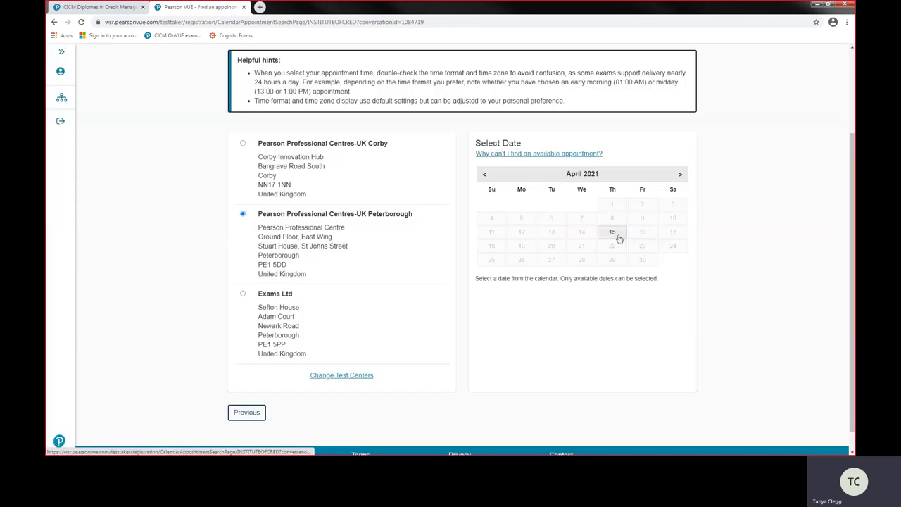
Step: Check the available start times for April 15, 2021 at the Pearson Professional Centres-UK Peterborough test center
{"action": "left_click", "coordinate": [613, 234]}
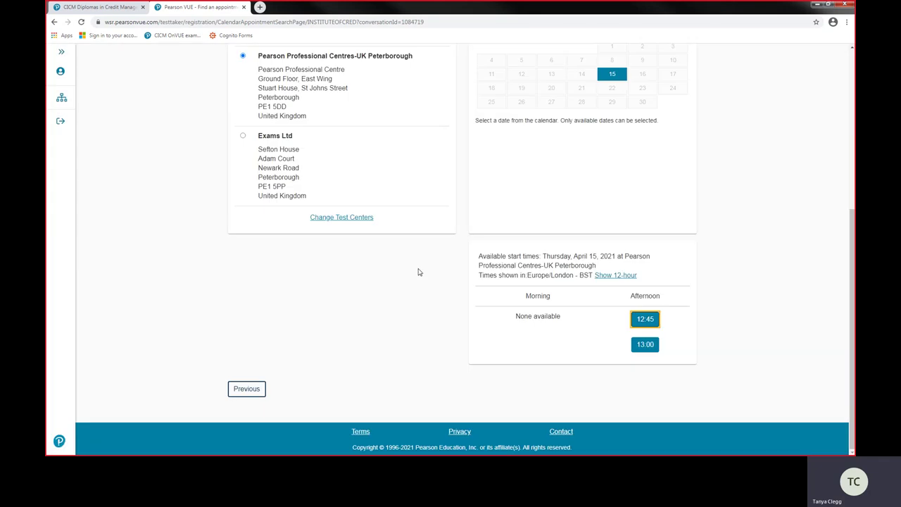
{"action": "scroll", "coordinate": [418, 272], "scroll_direction": "up", "scroll_amount": 2}
{"action": "scroll", "coordinate": [419, 271], "scroll_direction": "up", "scroll_amount": 1}
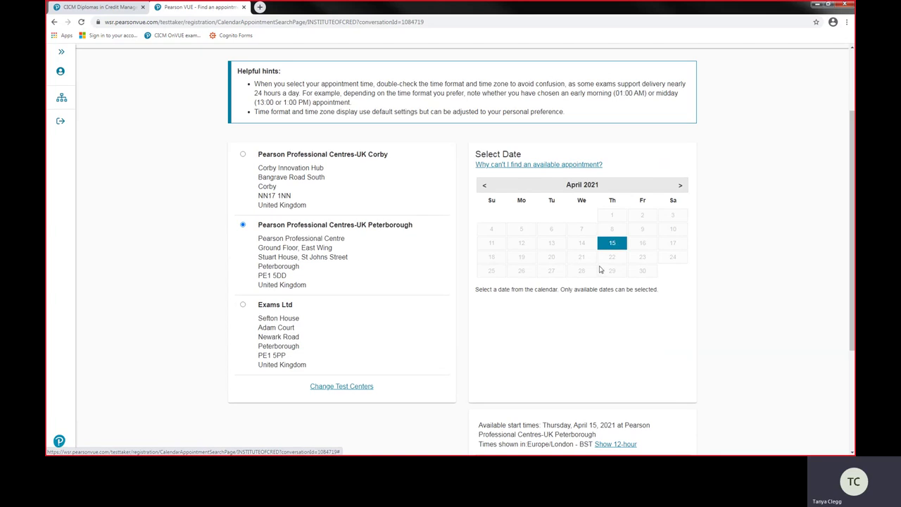
{"action": "scroll", "coordinate": [598, 272], "scroll_direction": "down", "scroll_amount": 2}
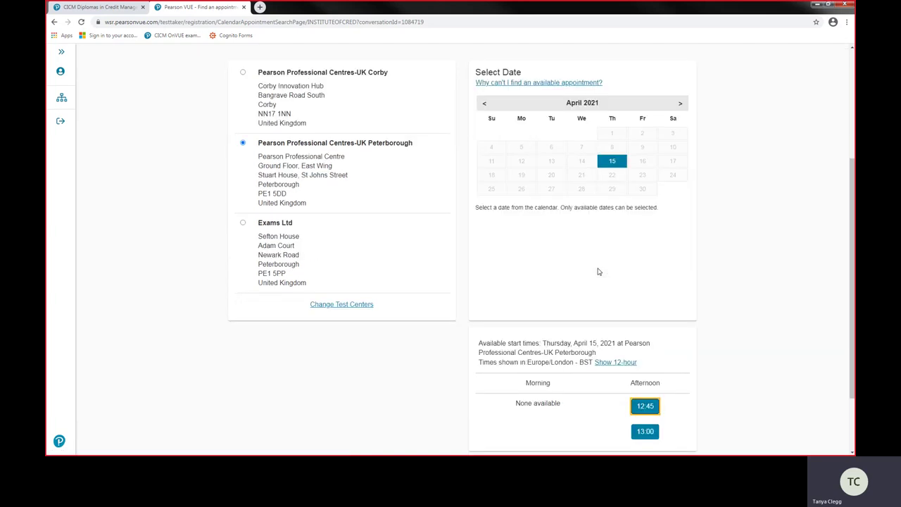
{"action": "scroll", "coordinate": [598, 271], "scroll_direction": "up", "scroll_amount": 2}
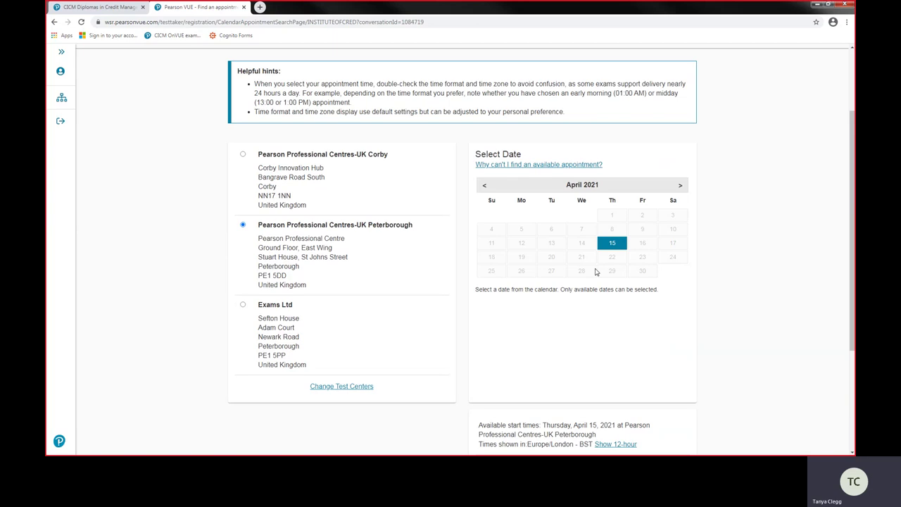
{"action": "scroll", "coordinate": [601, 288], "scroll_direction": "down", "scroll_amount": 1}
{"action": "scroll", "coordinate": [600, 288], "scroll_direction": "down", "scroll_amount": 3}
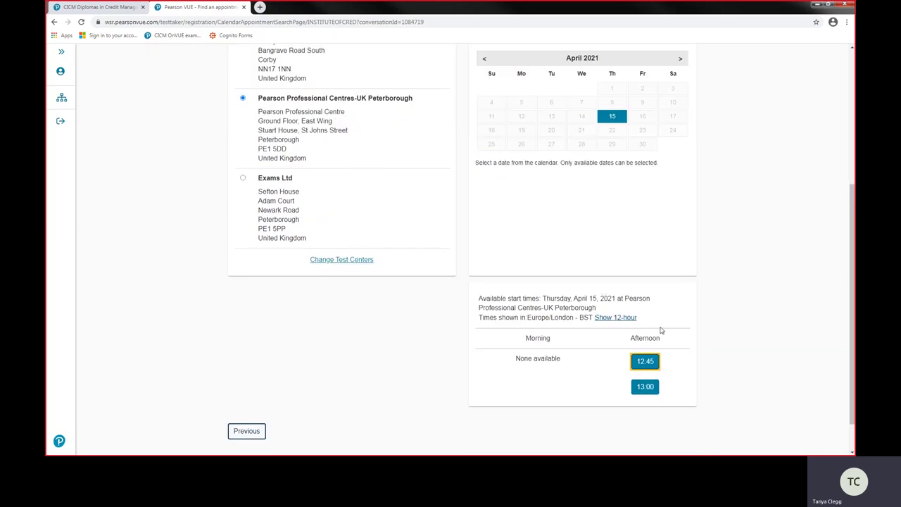
{"action": "scroll", "coordinate": [660, 330], "scroll_direction": "down", "scroll_amount": 1}
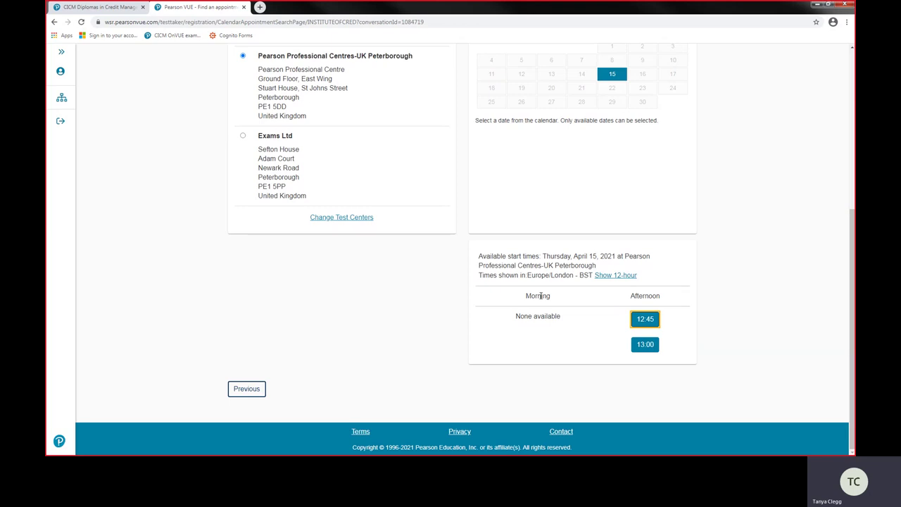
Step: Switch to the Exams Ltd test center and choose the 11:00 appointment on April 15, 2021
{"action": "left_click", "coordinate": [243, 136]}
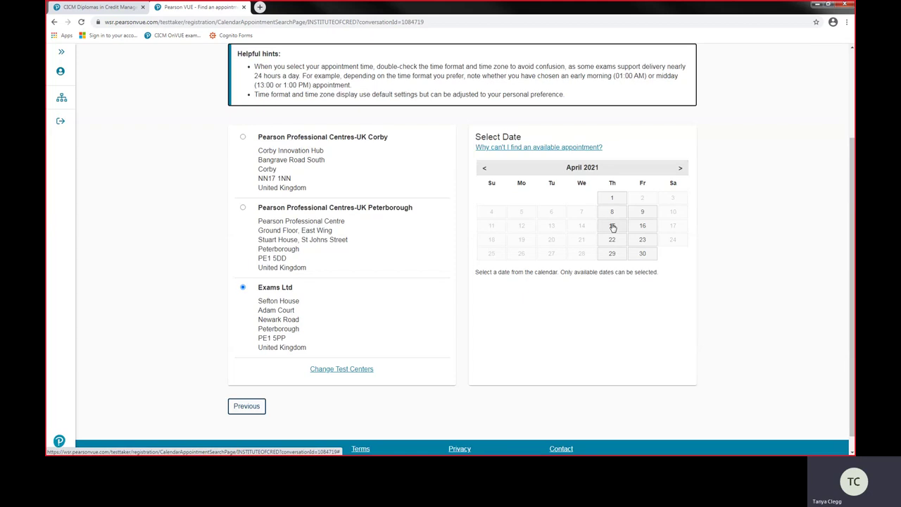
{"action": "left_click", "coordinate": [613, 226]}
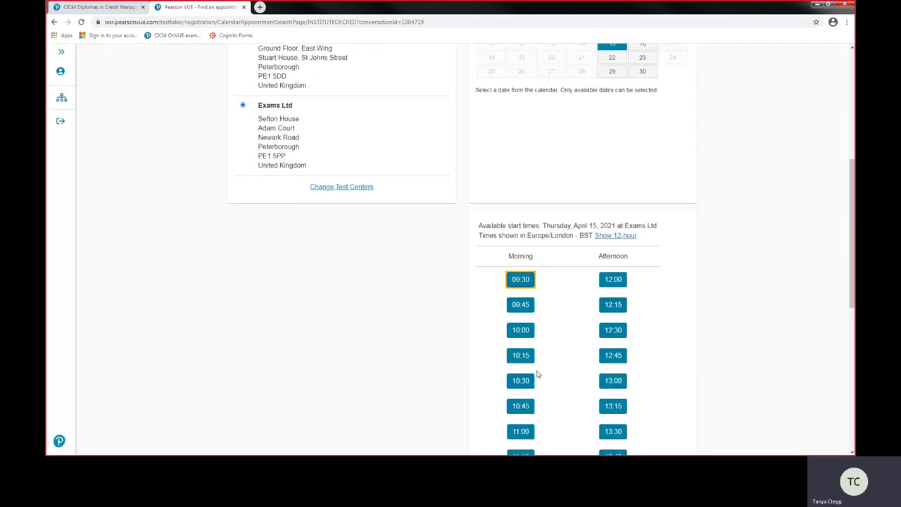
{"action": "scroll", "coordinate": [537, 374], "scroll_direction": "down", "scroll_amount": 1}
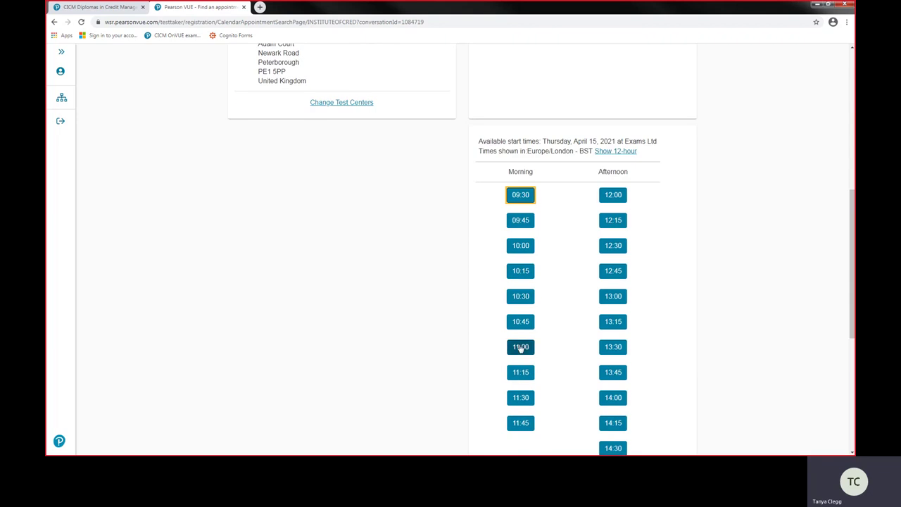
{"action": "left_click", "coordinate": [520, 348]}
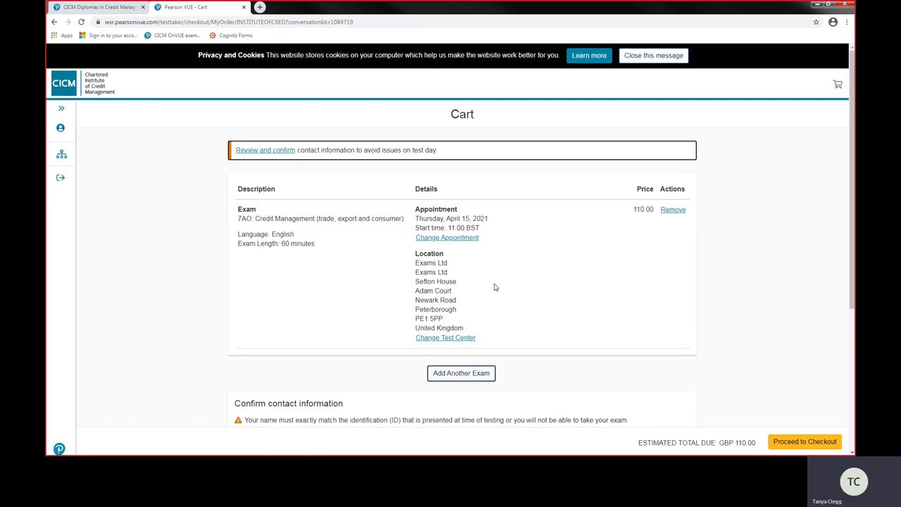
Step: Review the cart and contact information, proceed to checkout and accept the Chartered Institute of Credit Management policies
{"action": "scroll", "coordinate": [495, 287], "scroll_direction": "down", "scroll_amount": 3}
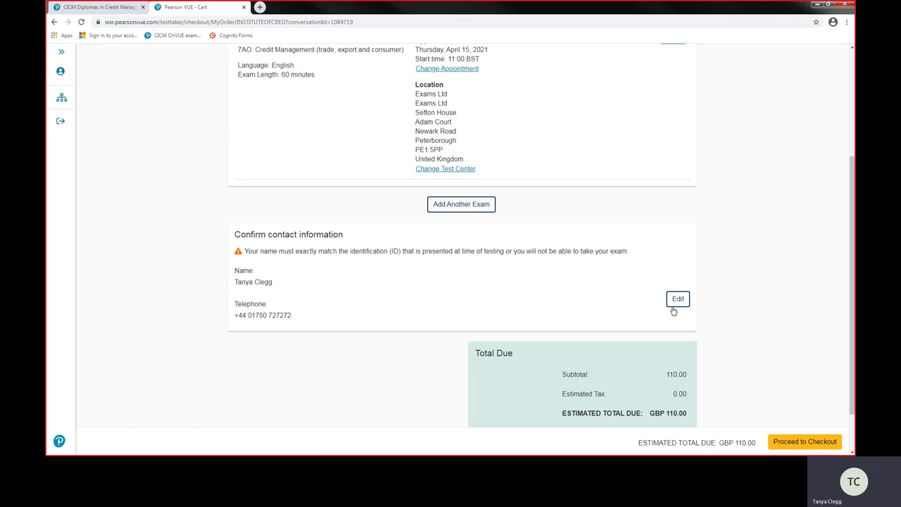
{"action": "scroll", "coordinate": [598, 290], "scroll_direction": "down", "scroll_amount": 2}
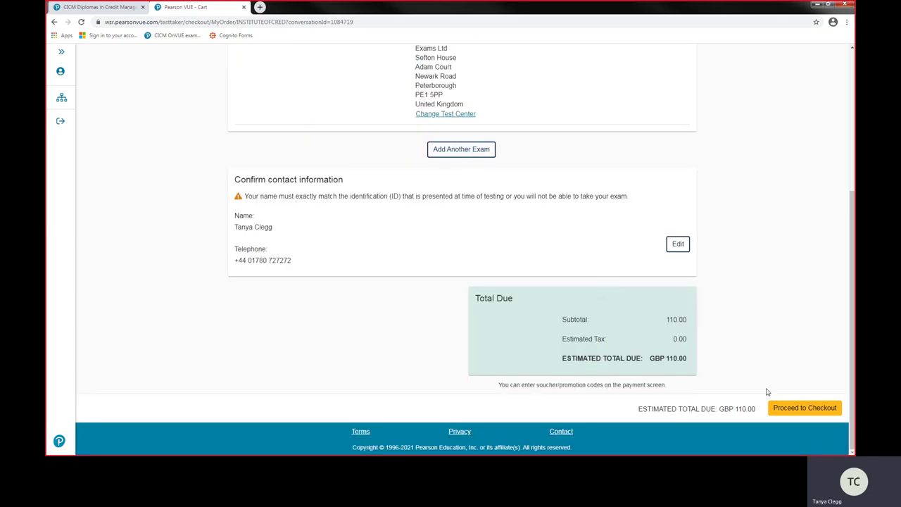
{"action": "left_click", "coordinate": [782, 411]}
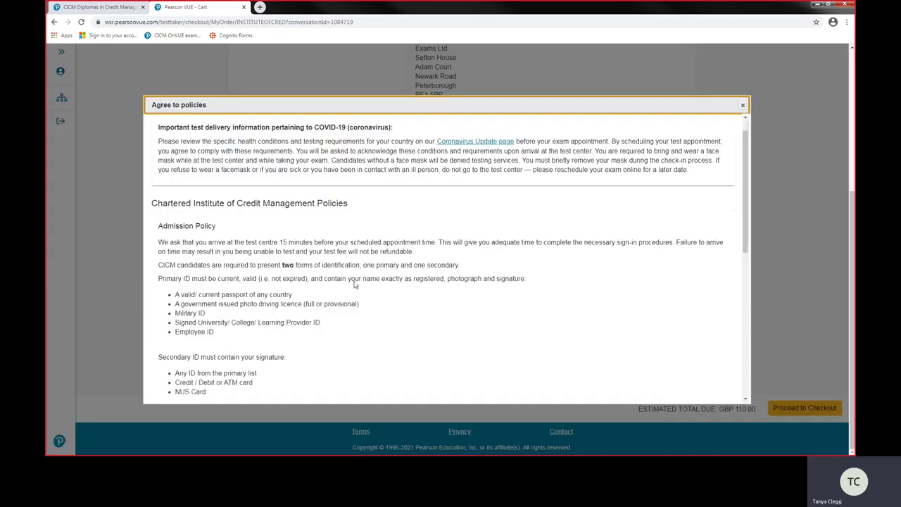
{"action": "scroll", "coordinate": [355, 283], "scroll_direction": "down", "scroll_amount": 10}
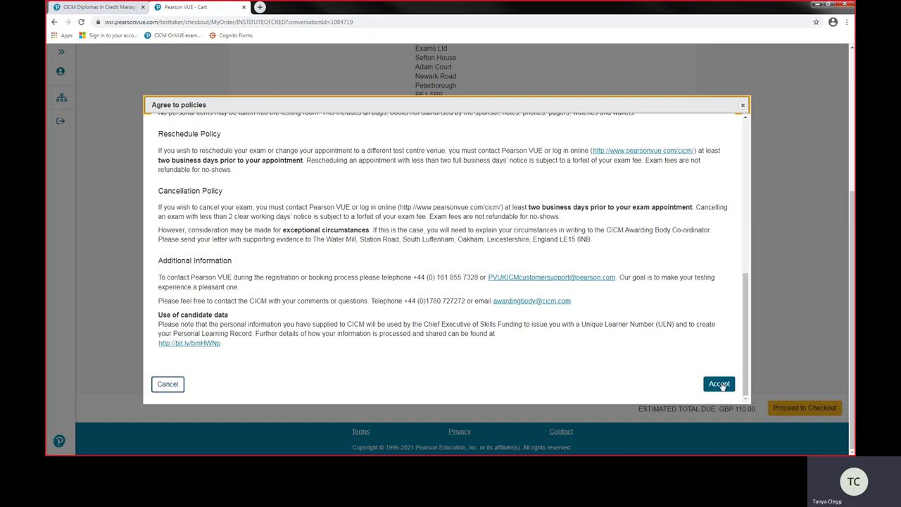
{"action": "left_click", "coordinate": [718, 384]}
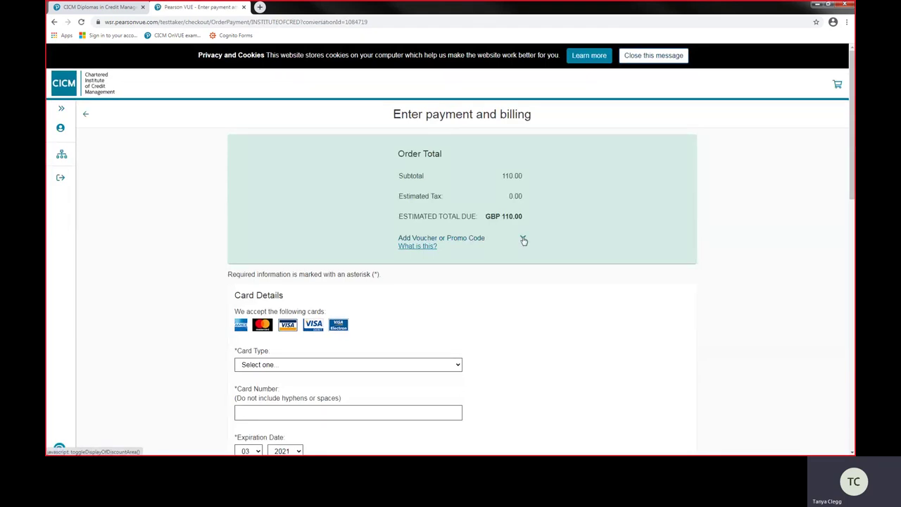
Step: Paste the voucher code into the Voucher/Promotion Code field, apply it to the order and continue to the order confirmation
{"action": "left_click", "coordinate": [523, 240]}
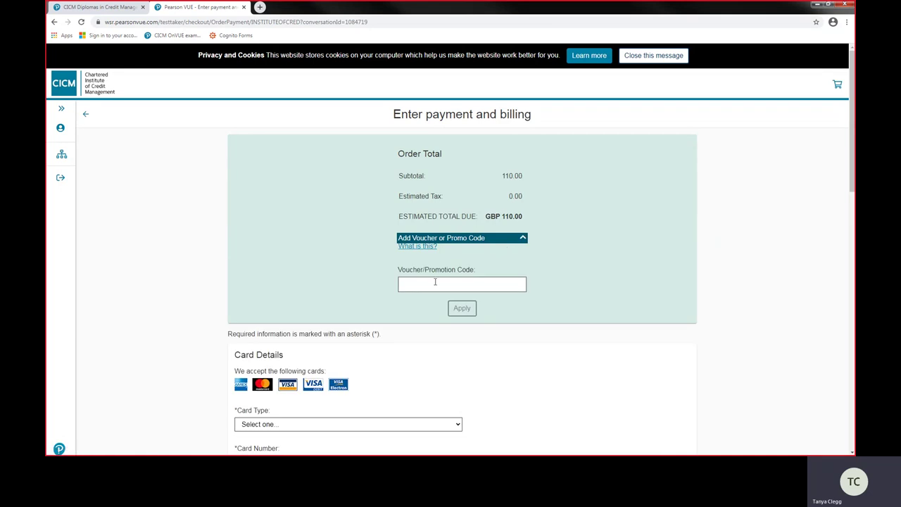
{"action": "right_click", "coordinate": [436, 282]}
{"action": "left_click", "coordinate": [461, 333]}
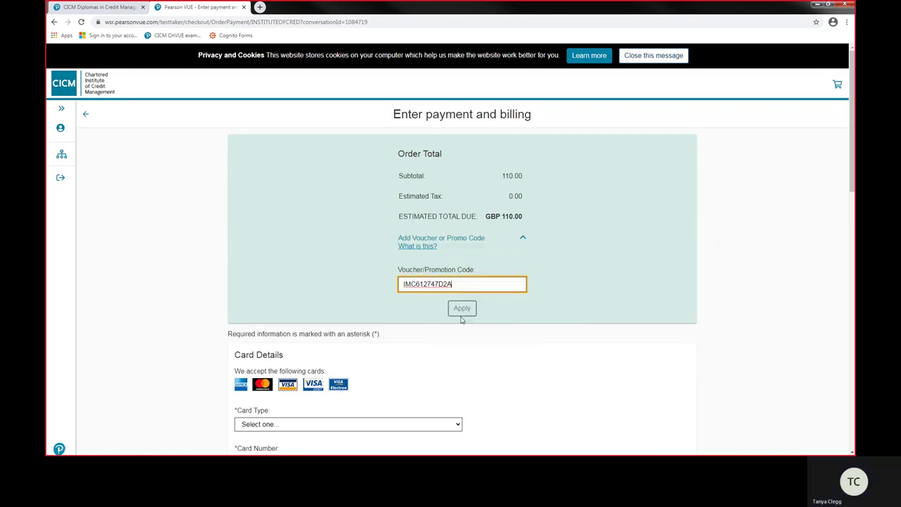
{"action": "left_click", "coordinate": [461, 309]}
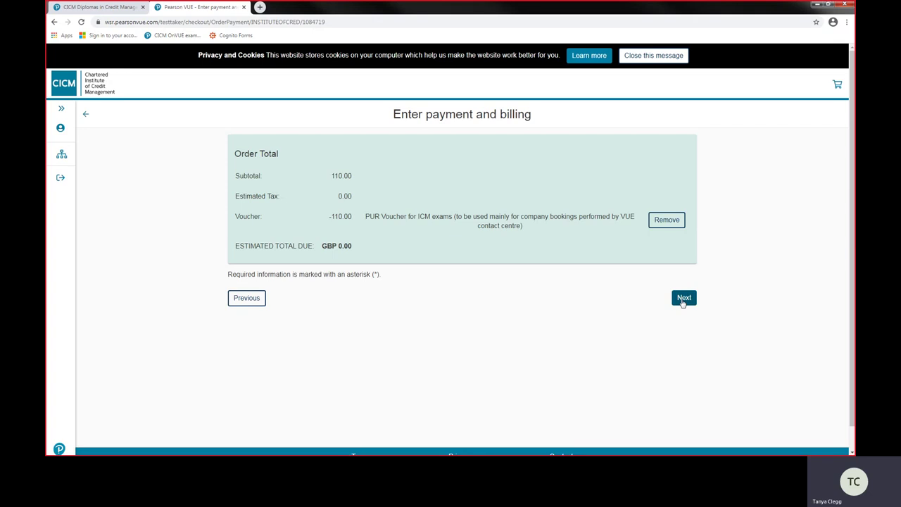
{"action": "left_click", "coordinate": [683, 298]}
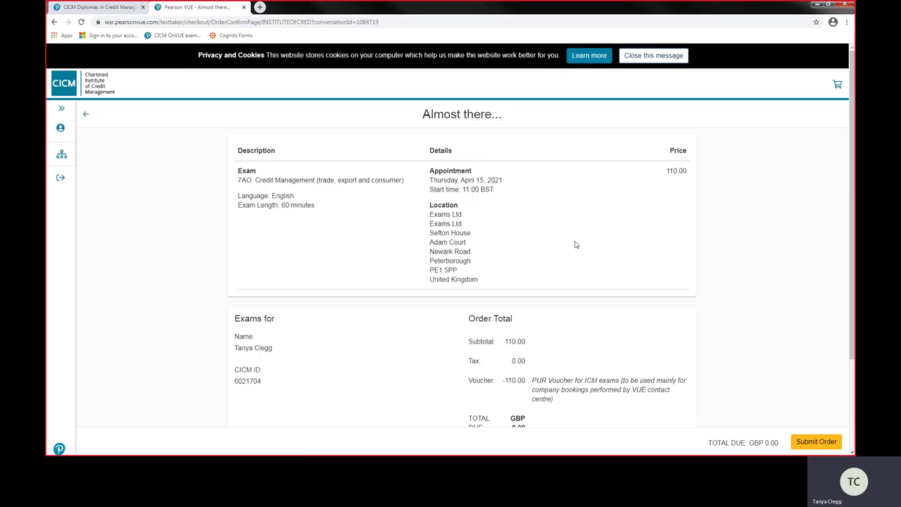
Step: Review the exam, appointment and order total details and submit the order
{"action": "scroll", "coordinate": [417, 113], "scroll_direction": "down", "scroll_amount": 2}
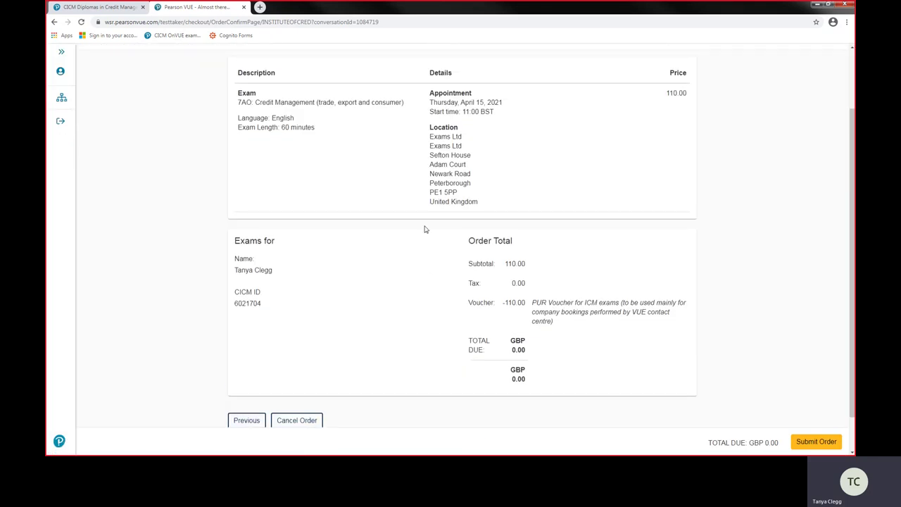
{"action": "scroll", "coordinate": [833, 404], "scroll_direction": "down", "scroll_amount": 1}
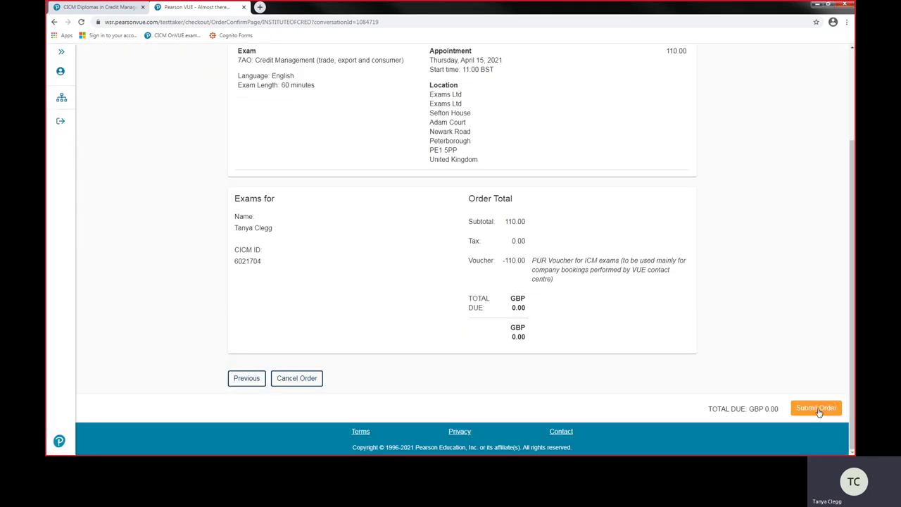
{"action": "left_click", "coordinate": [819, 412]}
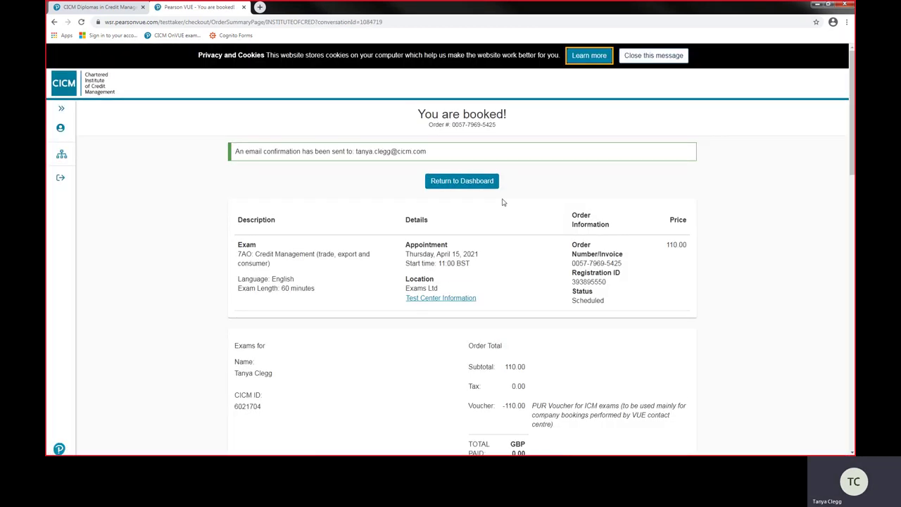
Step: Look over the booking confirmation and return to the dashboard
{"action": "scroll", "coordinate": [503, 202], "scroll_direction": "down", "scroll_amount": 2}
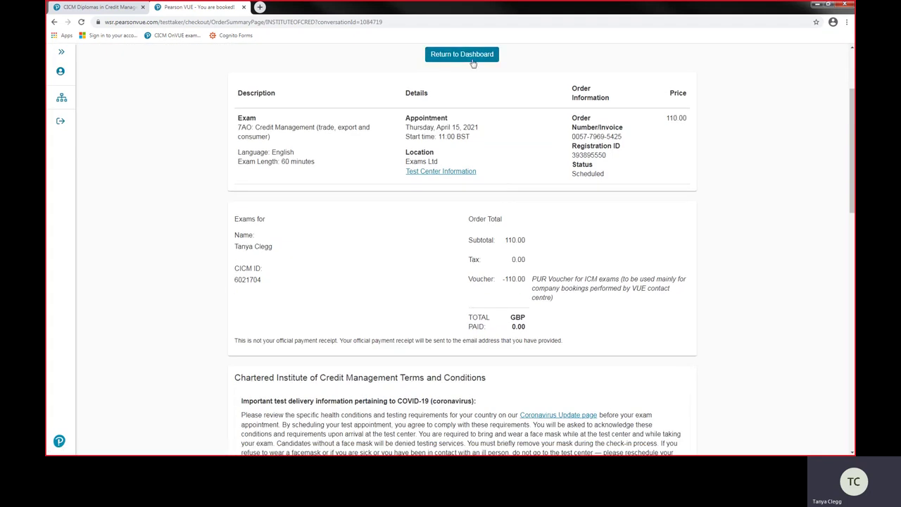
{"action": "left_click", "coordinate": [469, 61]}
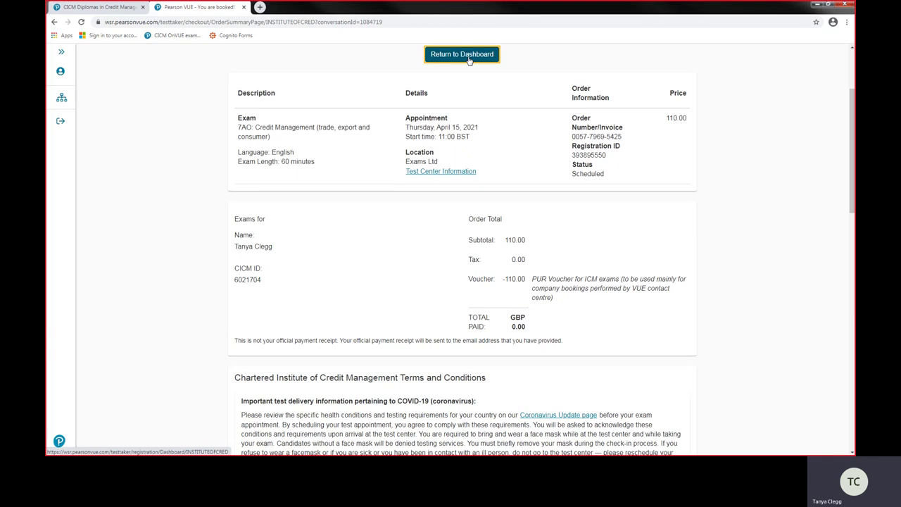
{"action": "left_click", "coordinate": [469, 61]}
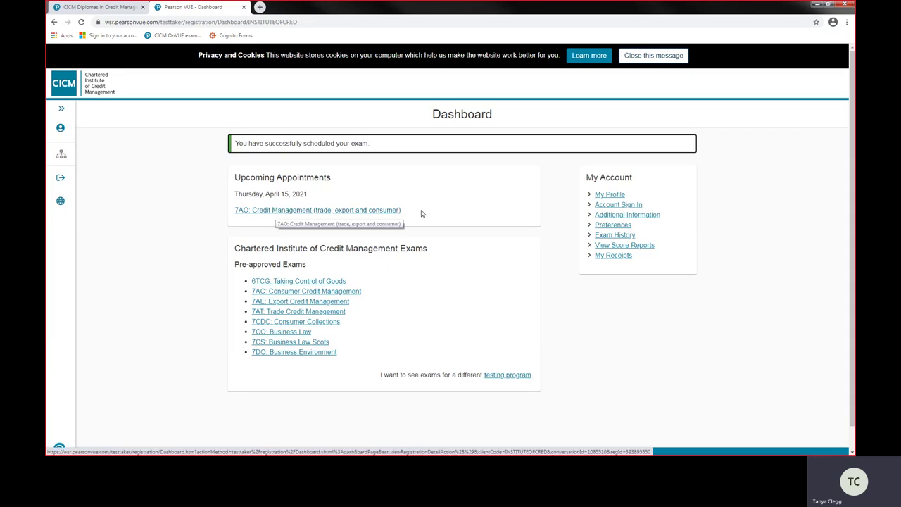
Step: Open the upcoming 7AO: Credit Management appointment, read through its details and policies, and return to the dashboard
{"action": "scroll", "coordinate": [383, 218], "scroll_direction": "down", "scroll_amount": 1}
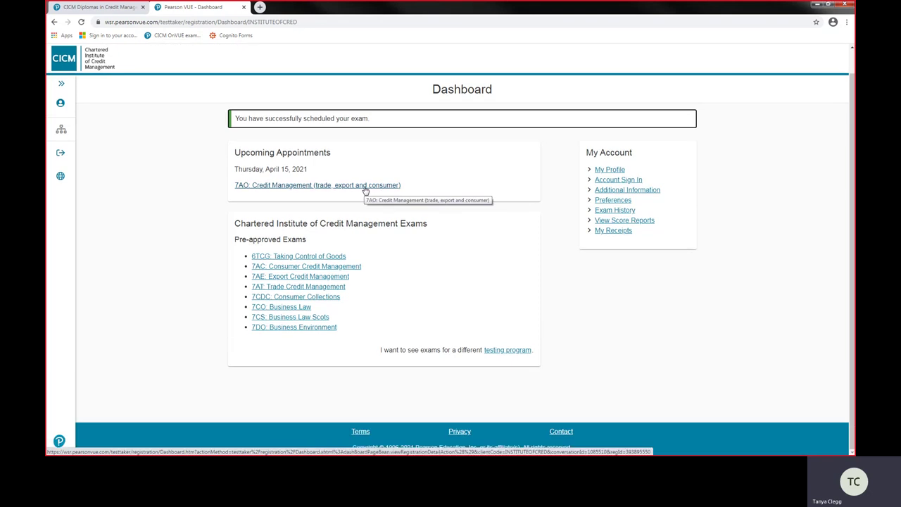
{"action": "left_click", "coordinate": [365, 185]}
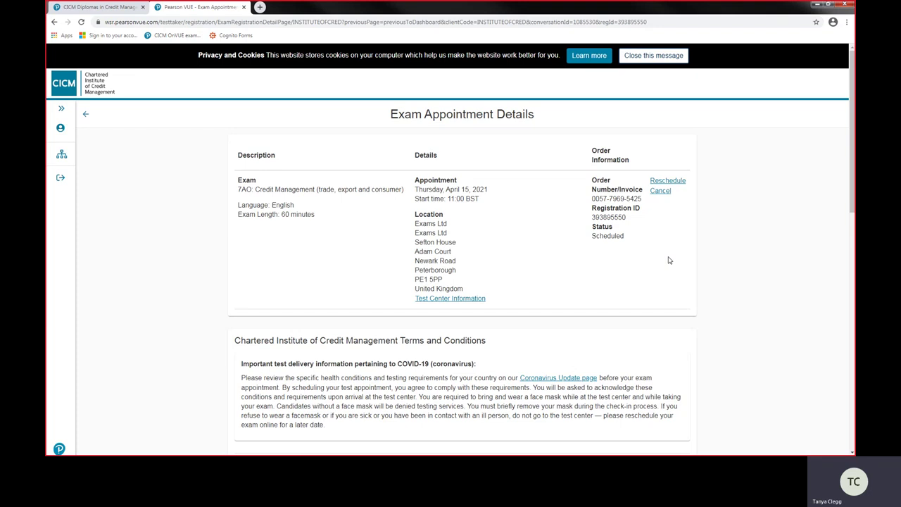
{"action": "scroll", "coordinate": [669, 260], "scroll_direction": "down", "scroll_amount": 3}
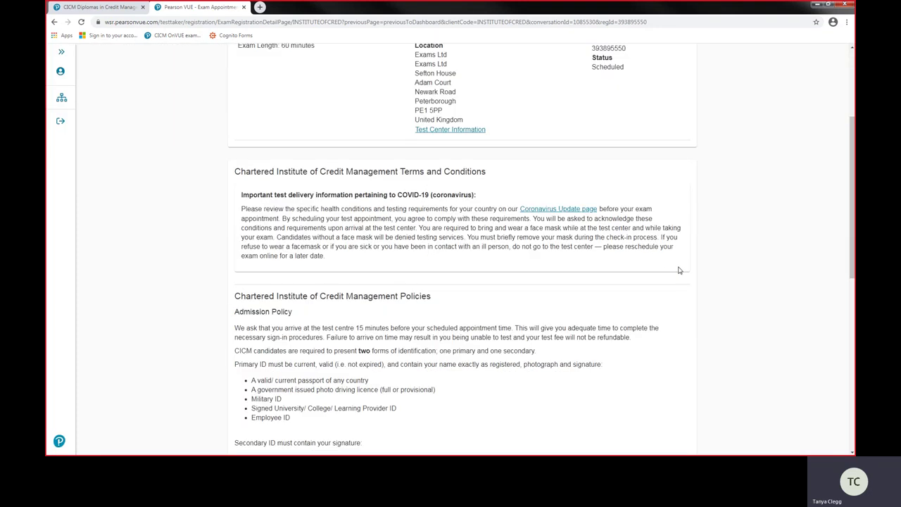
{"action": "scroll", "coordinate": [679, 271], "scroll_direction": "down", "scroll_amount": 3}
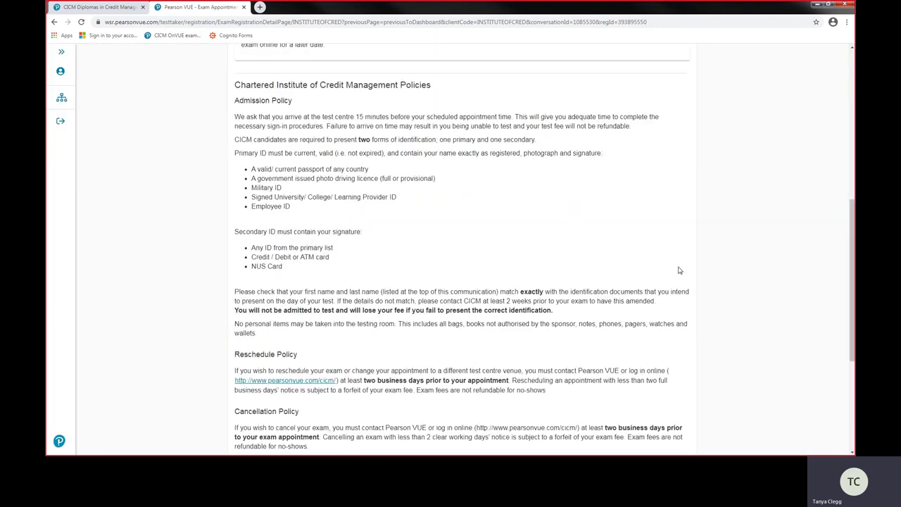
{"action": "scroll", "coordinate": [679, 270], "scroll_direction": "down", "scroll_amount": 3}
{"action": "left_click", "coordinate": [650, 413]}
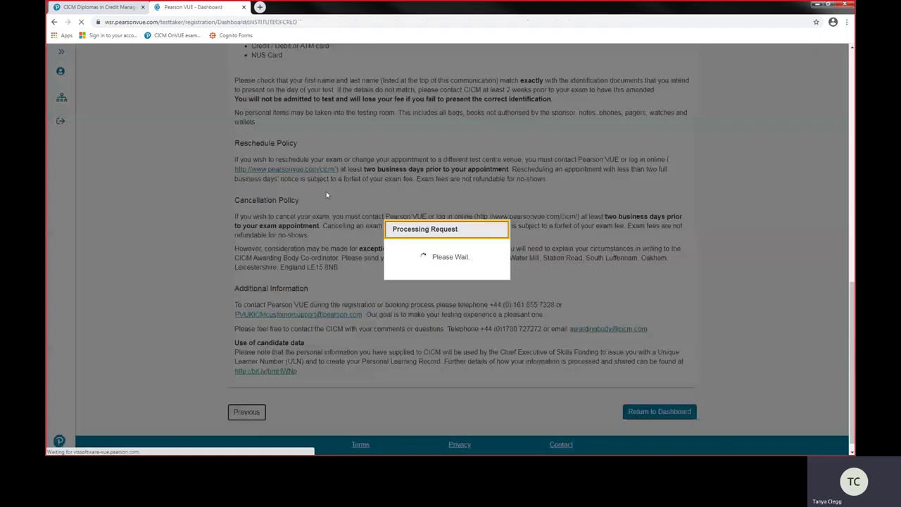